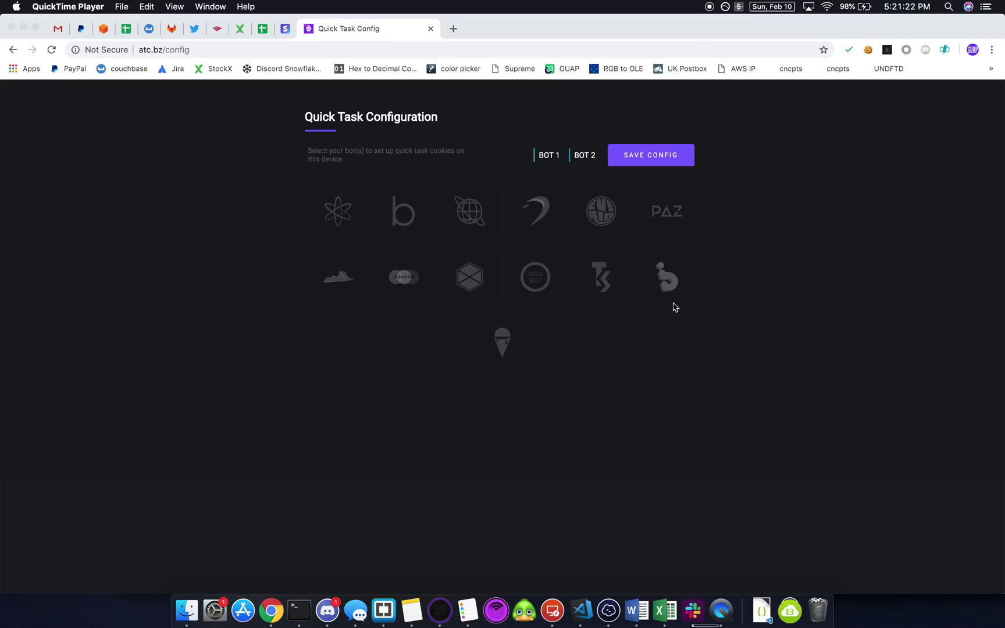
# Step: Switch to Discord and open the quick task Setup link from the latest restock post in the shopify-unfiltered channel
pyautogui.click(335, 610)
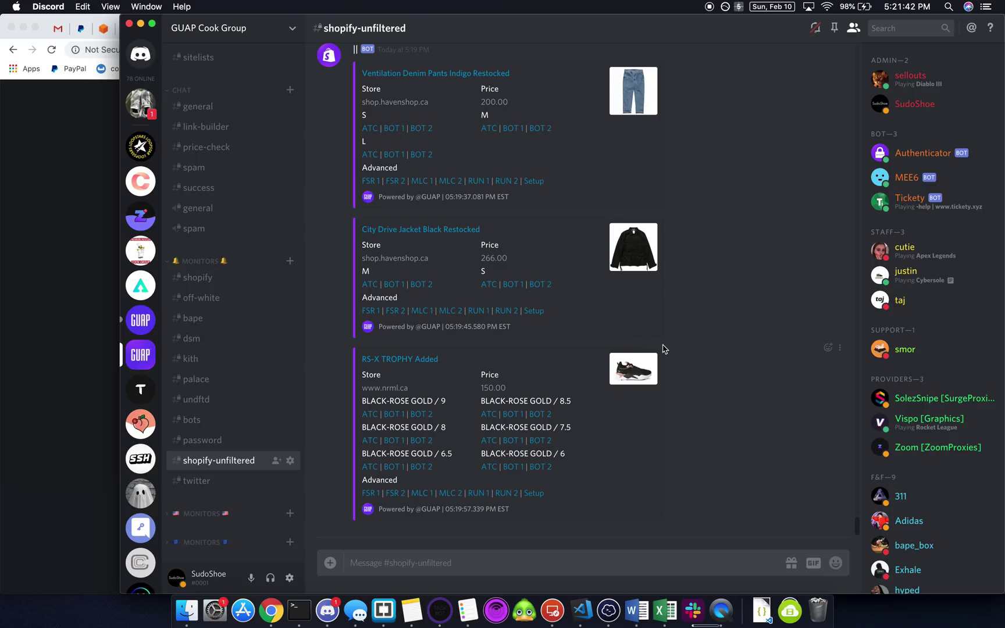
pyautogui.scroll(5, 439, 366)
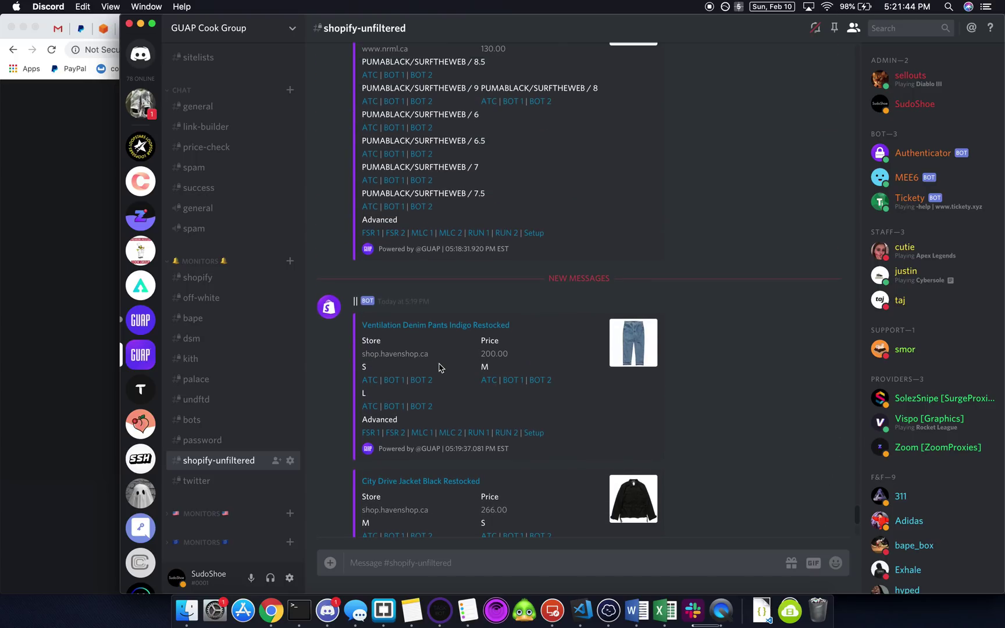
pyautogui.scroll(-10, 449, 352)
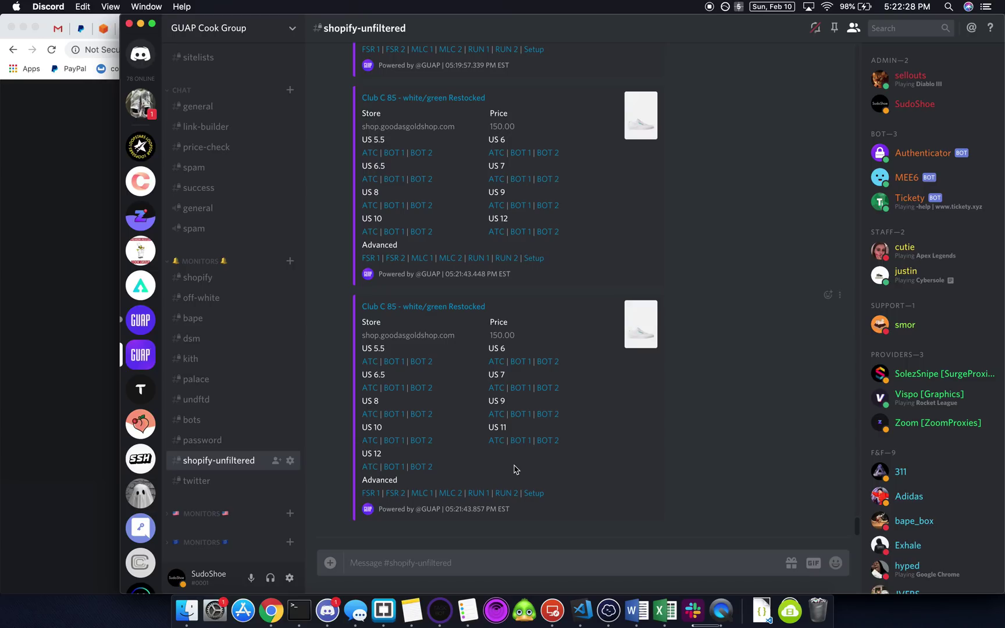
pyautogui.click(534, 493)
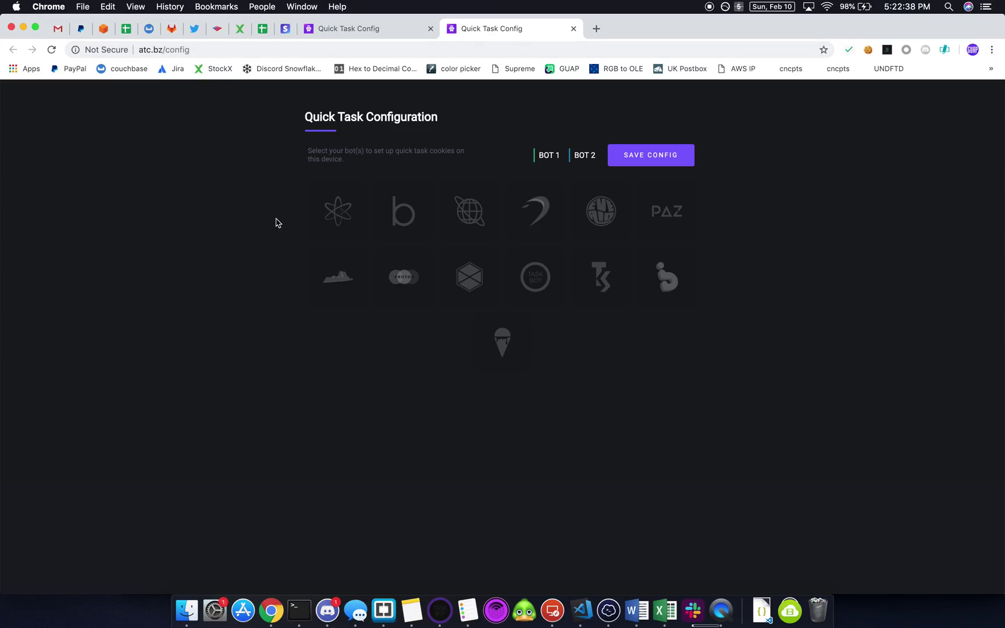
# Step: Assign the CyberAIO globe logo to Bot 1 and Task Bot to Bot 2, and save the quick task configuration
pyautogui.click(550, 156)
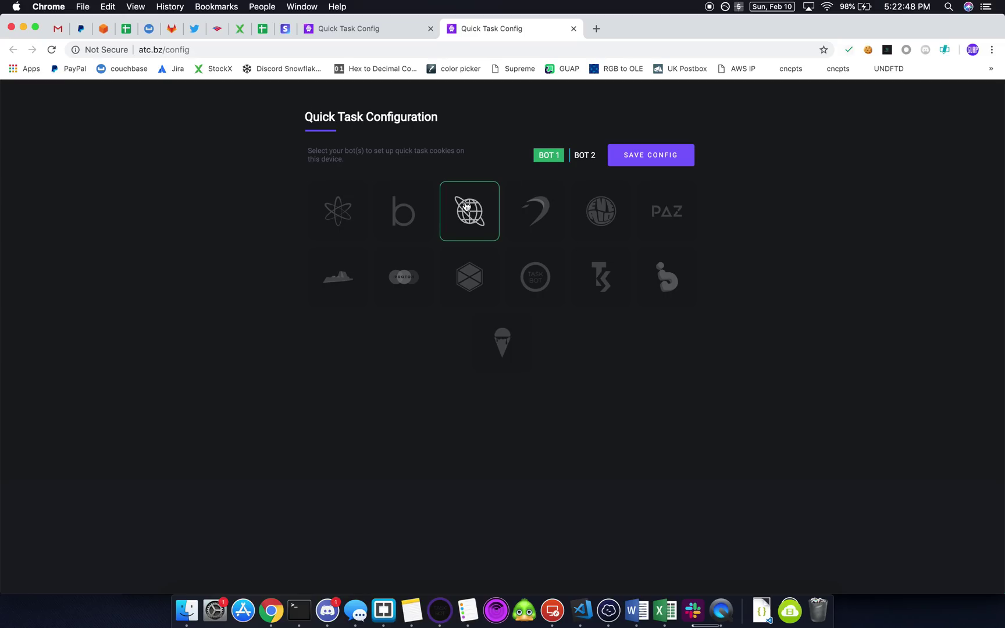
pyautogui.click(585, 156)
pyautogui.click(536, 276)
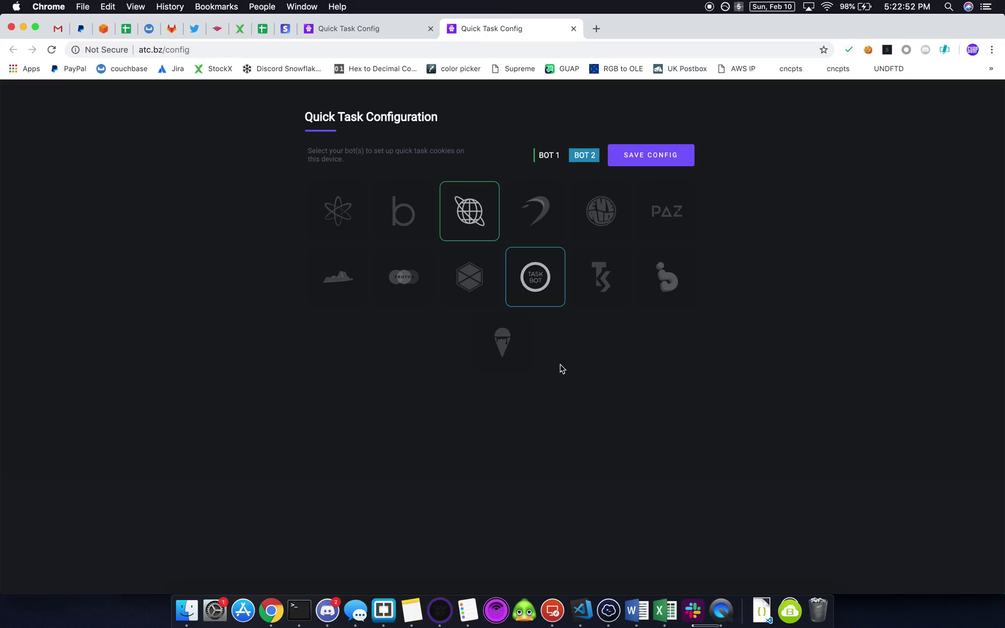
pyautogui.click(655, 160)
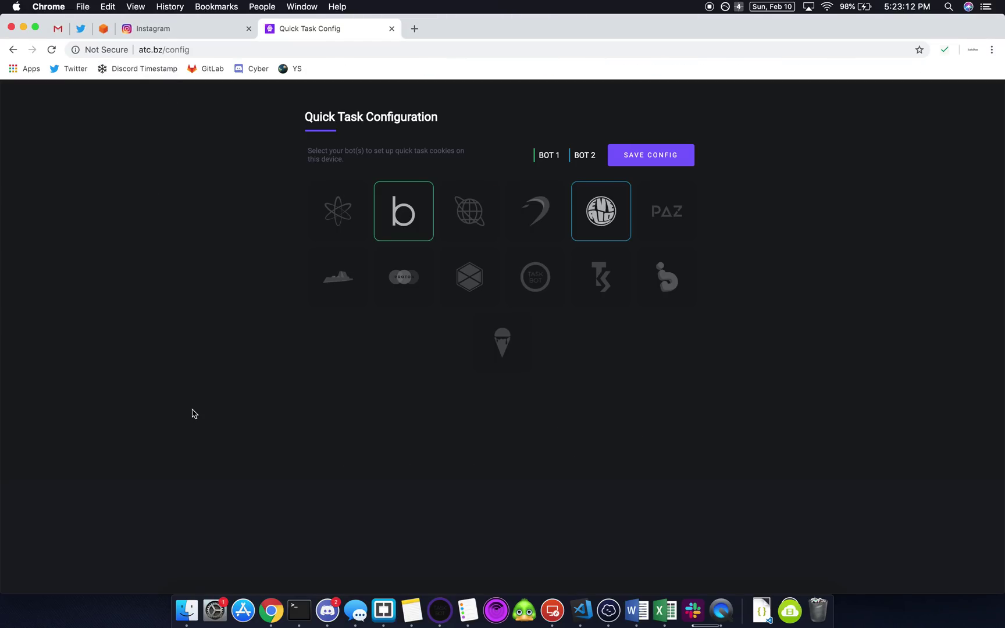
pyautogui.press('super+r')
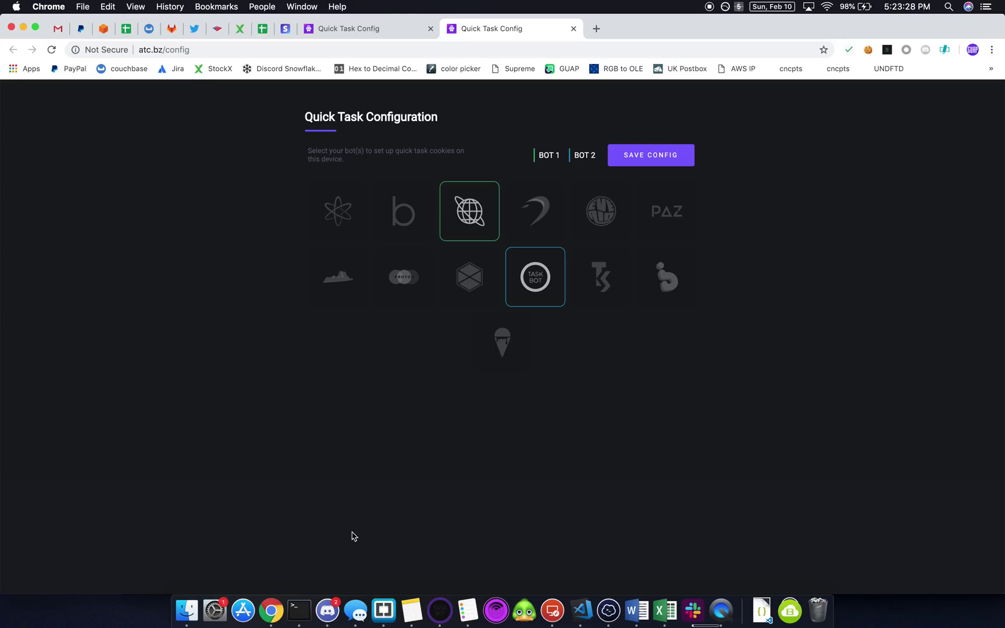
# Step: From Discord, launch a Bot 1 quick task for the ADIZERO XT BOOST UNDFTD in BLACK/GREY / 8, and stop it in CyberAIO
pyautogui.click(328, 610)
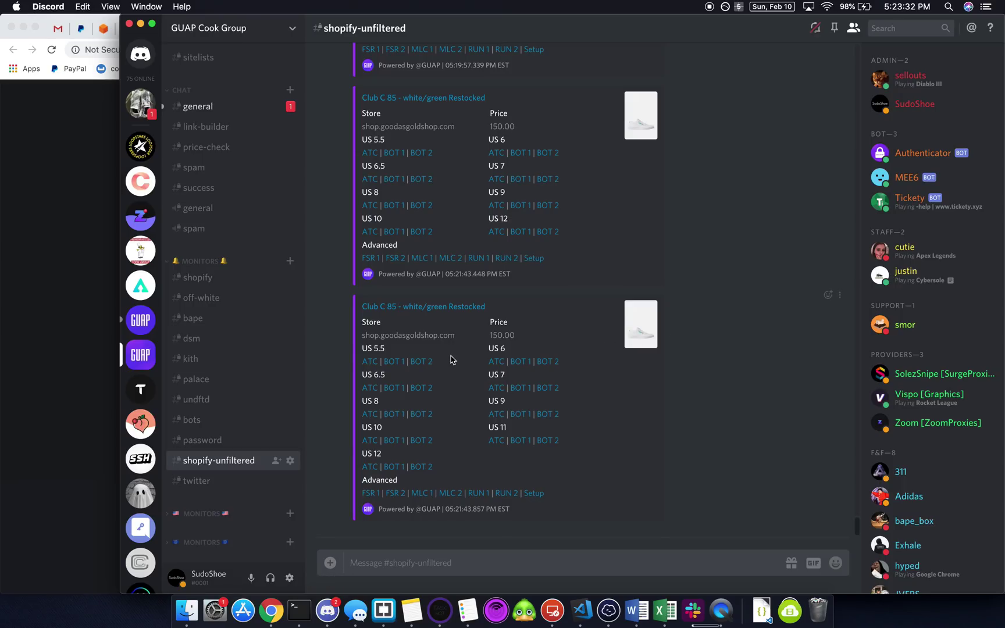
pyautogui.scroll(10, 449, 357)
pyautogui.scroll(10, 451, 358)
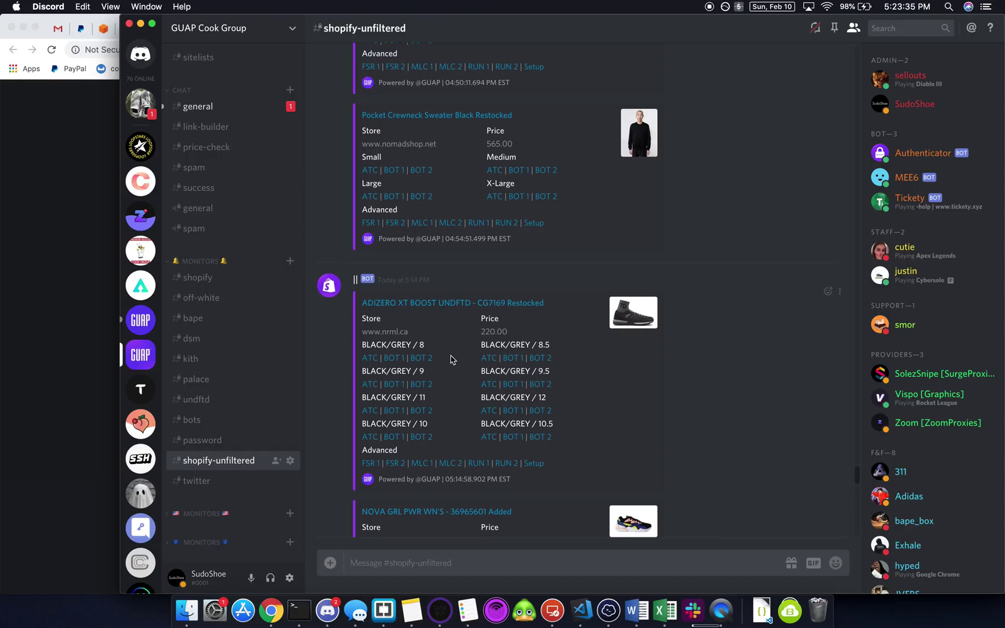
pyautogui.scroll(-2, 449, 337)
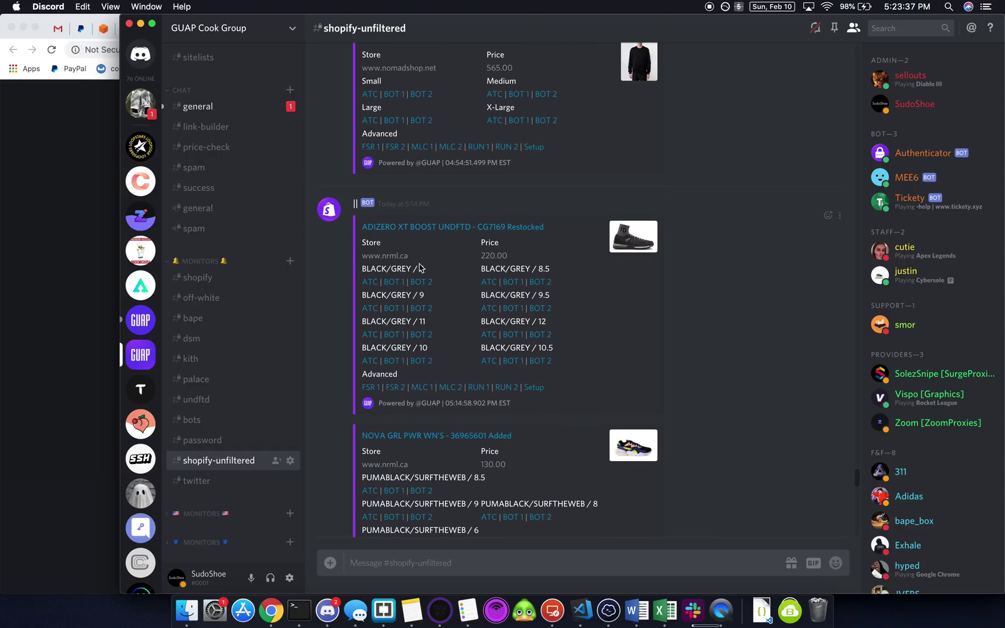
pyautogui.click(395, 286)
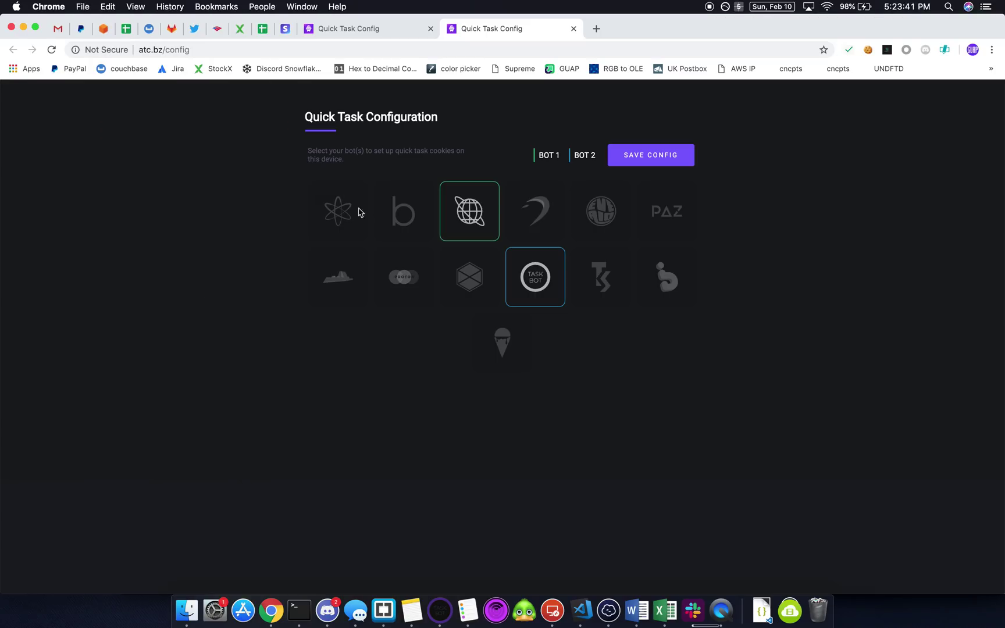
pyautogui.click(328, 610)
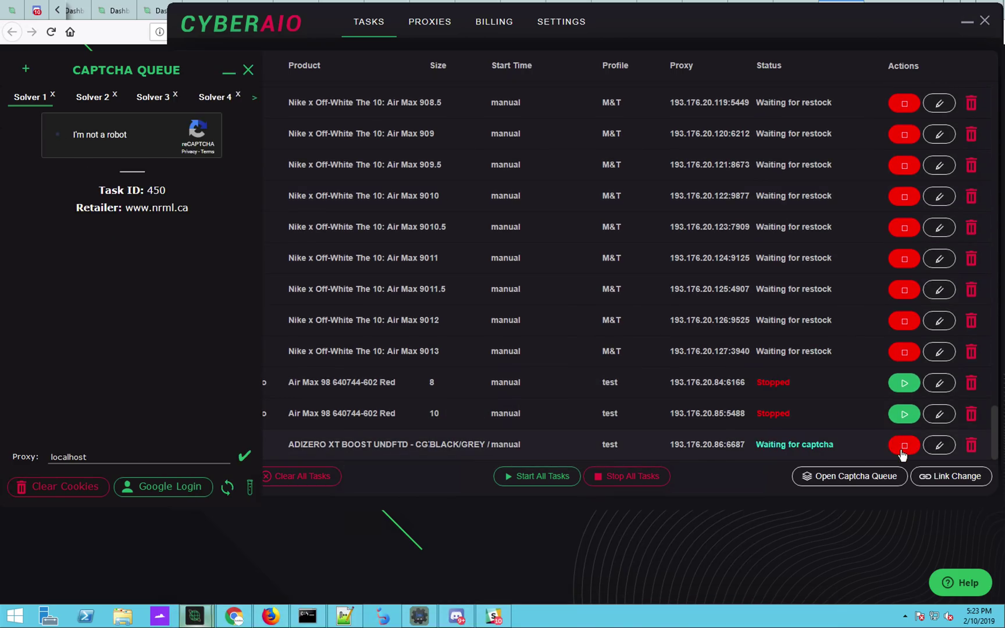
pyautogui.click(903, 446)
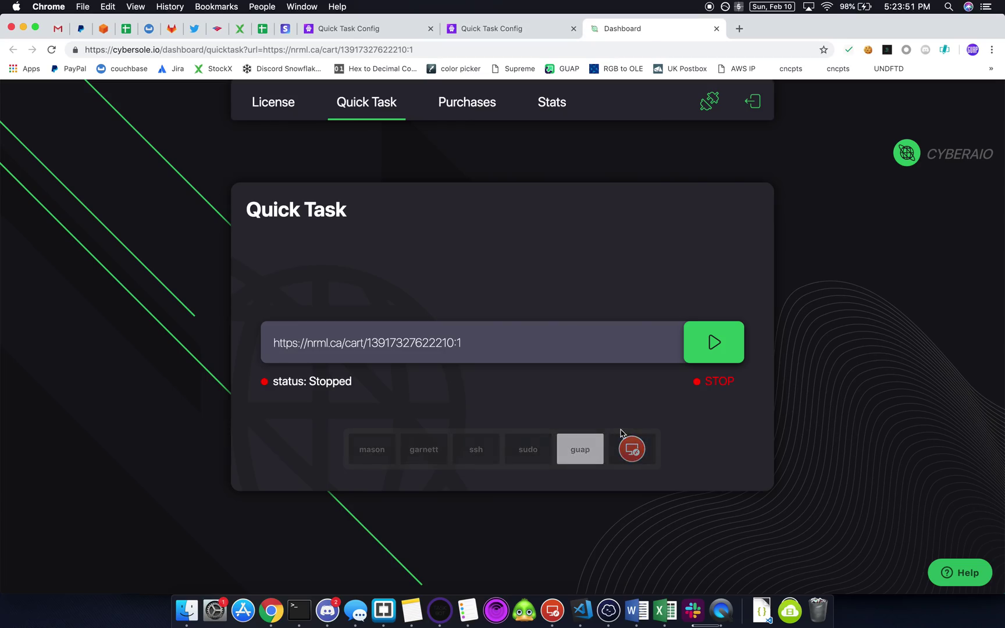
# Step: Return to the Discord restock post and launch a Bot 2 quick task for the ADIZERO XT BOOST UNDFTD in BLACK/GREY / 8
pyautogui.click(327, 609)
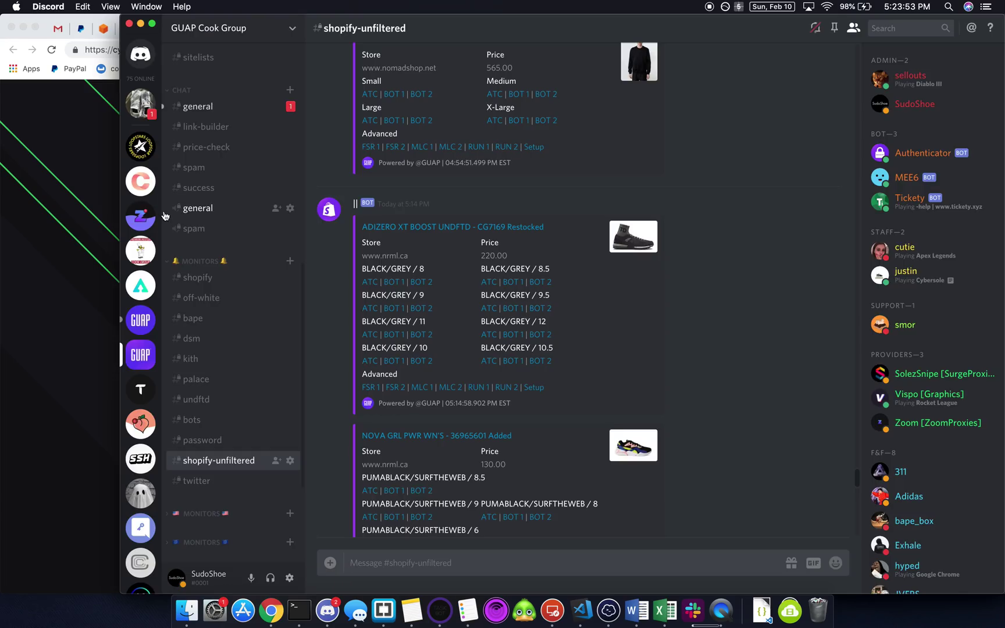
pyautogui.click(82, 188)
pyautogui.click(504, 26)
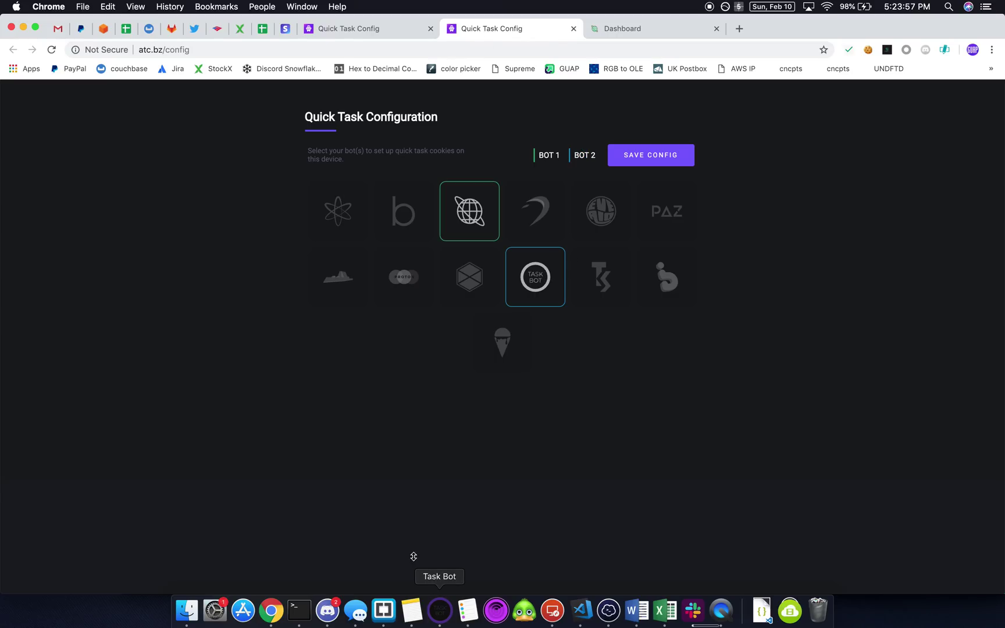
pyautogui.click(330, 611)
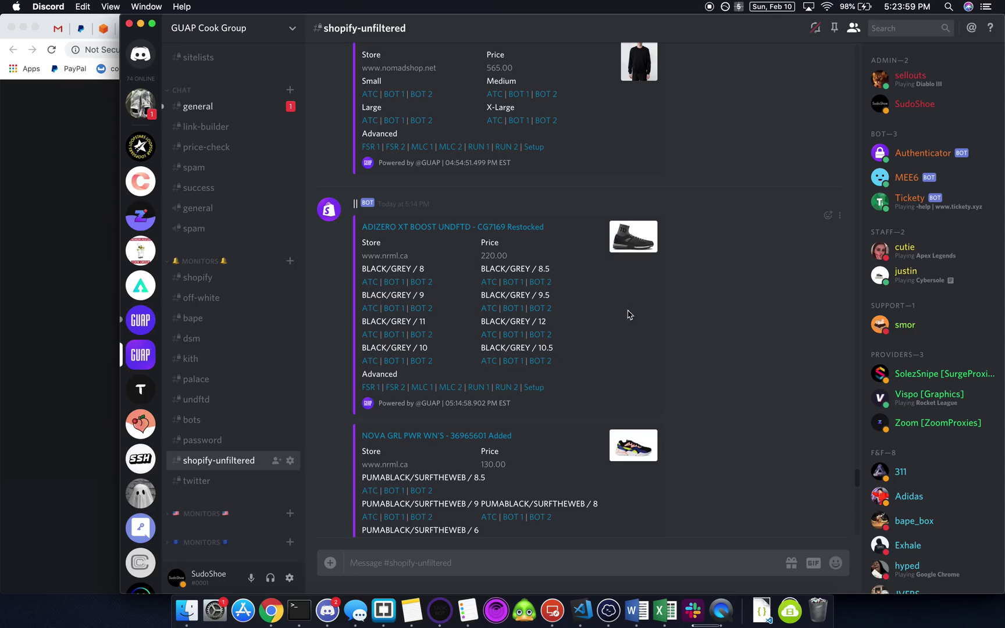
pyautogui.click(422, 284)
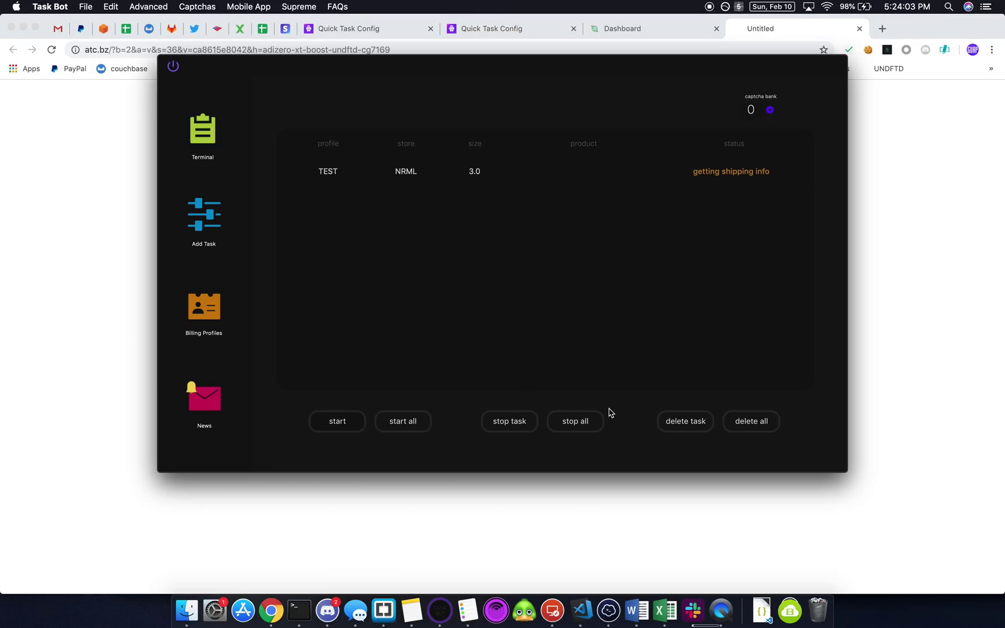
# Step: Stop and delete all tasks in Task Bot, and return to the Quick Task Configuration page in Chrome
pyautogui.click(576, 425)
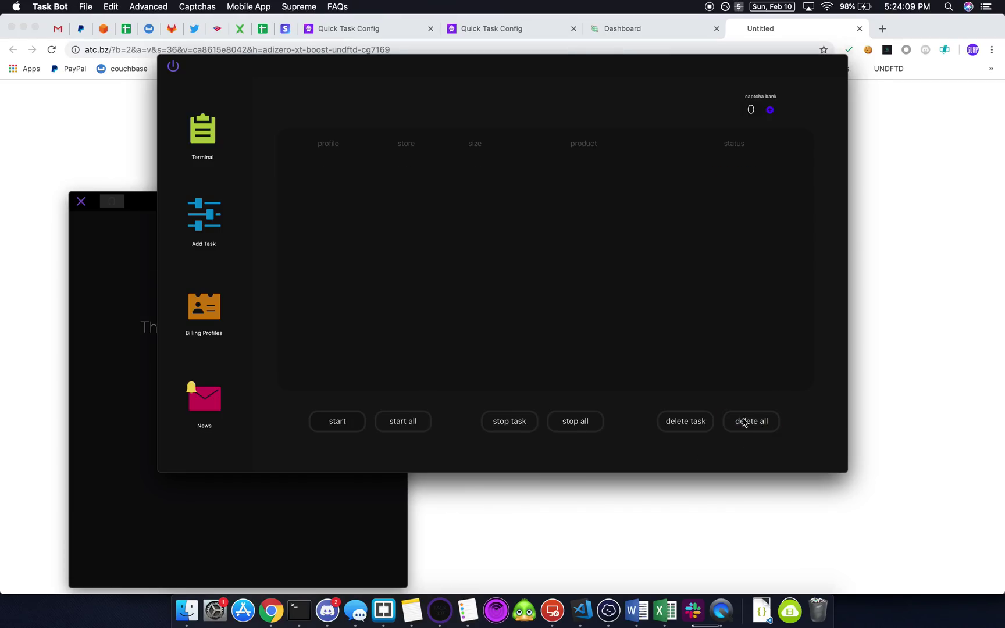
pyautogui.click(89, 203)
pyautogui.click(81, 201)
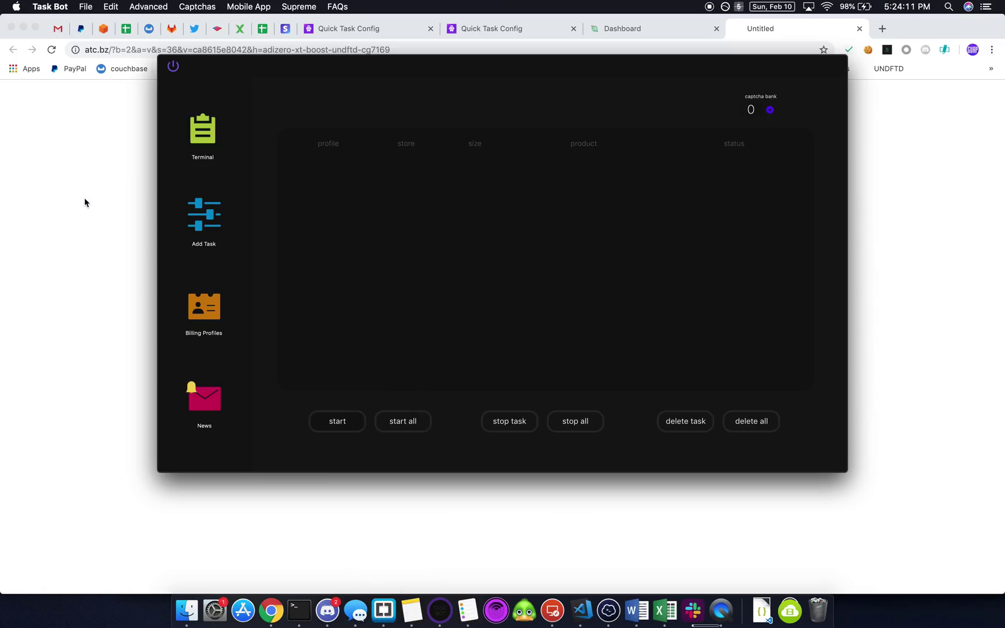
pyautogui.click(100, 161)
pyautogui.click(520, 28)
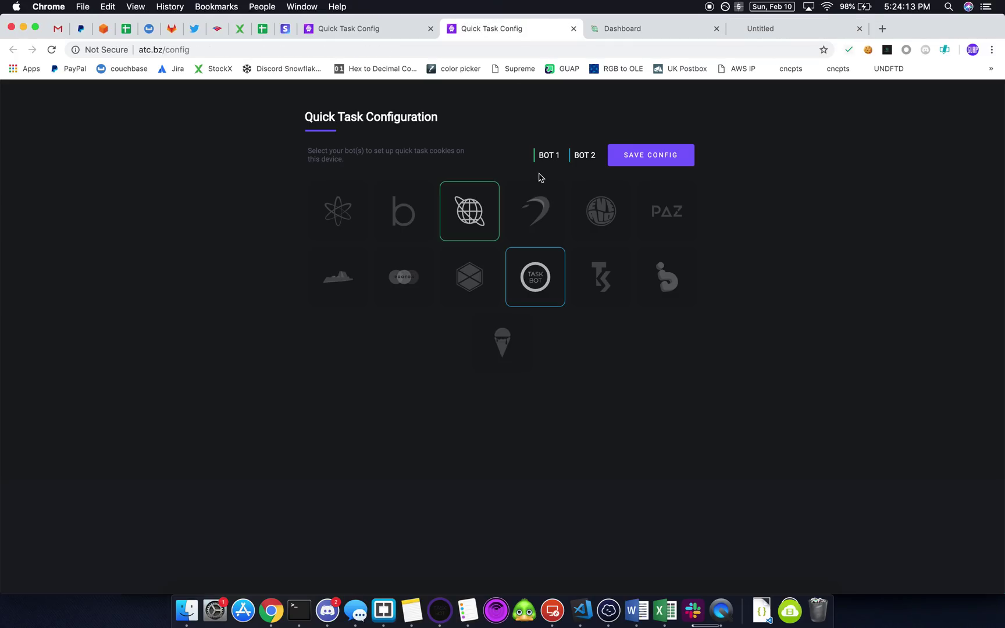
pyautogui.click(547, 155)
pyautogui.click(577, 154)
pyautogui.click(551, 158)
pyautogui.click(581, 156)
pyautogui.click(555, 158)
pyautogui.click(586, 154)
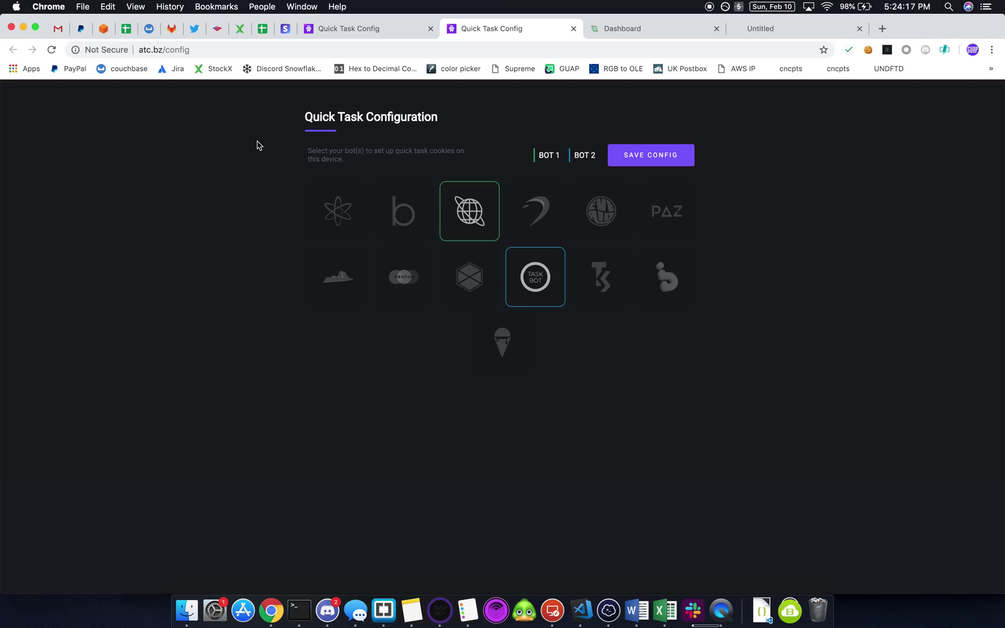